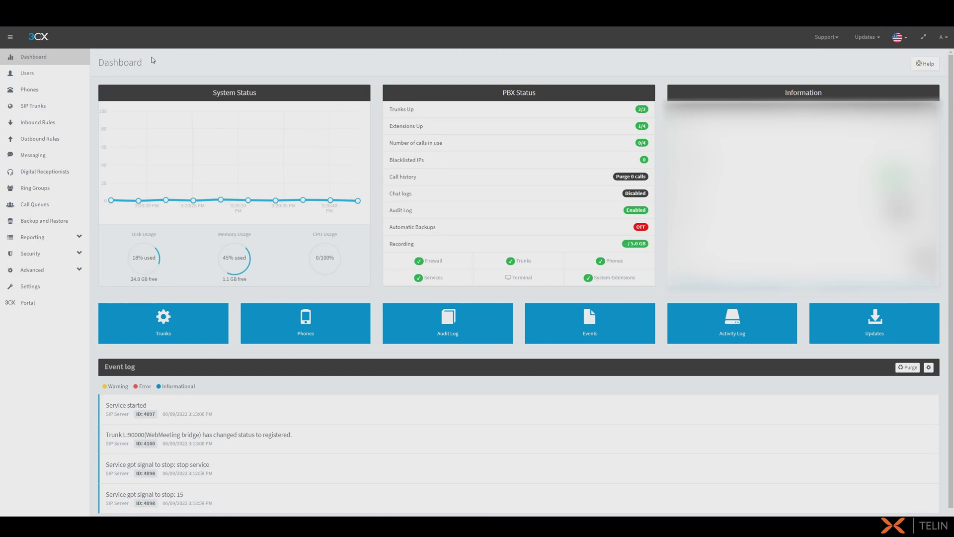
Add a new Twilio (SMS/MMS) messaging integration and begin naming it Demo.
click(57, 152)
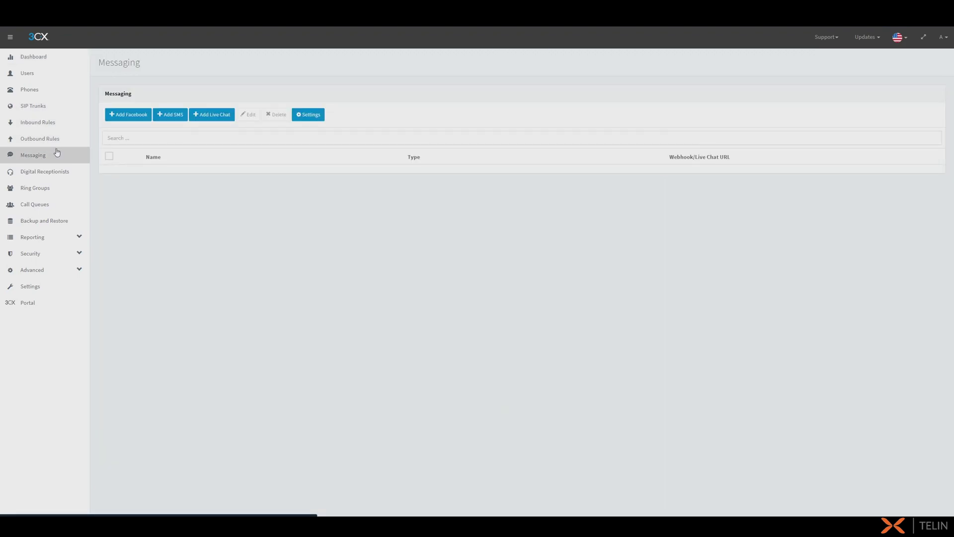
click(175, 117)
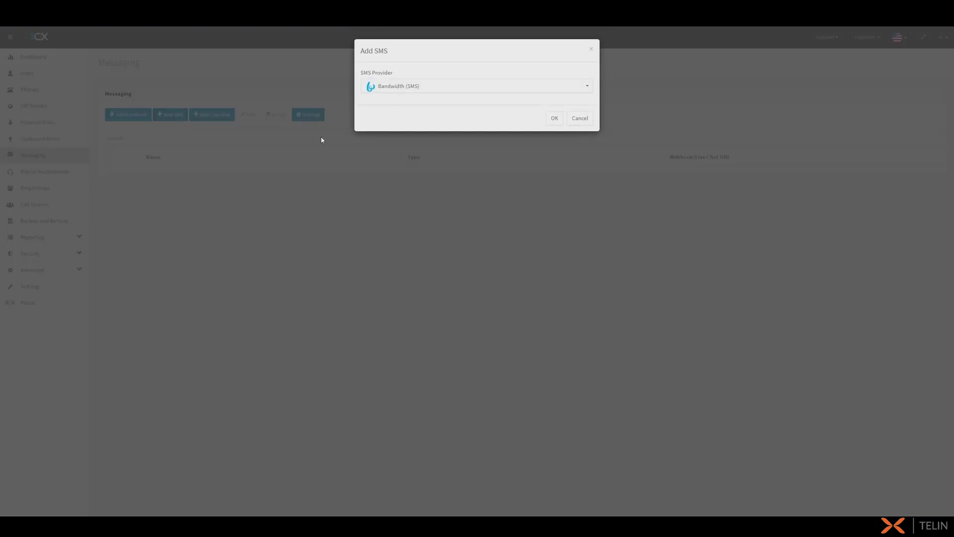
click(430, 95)
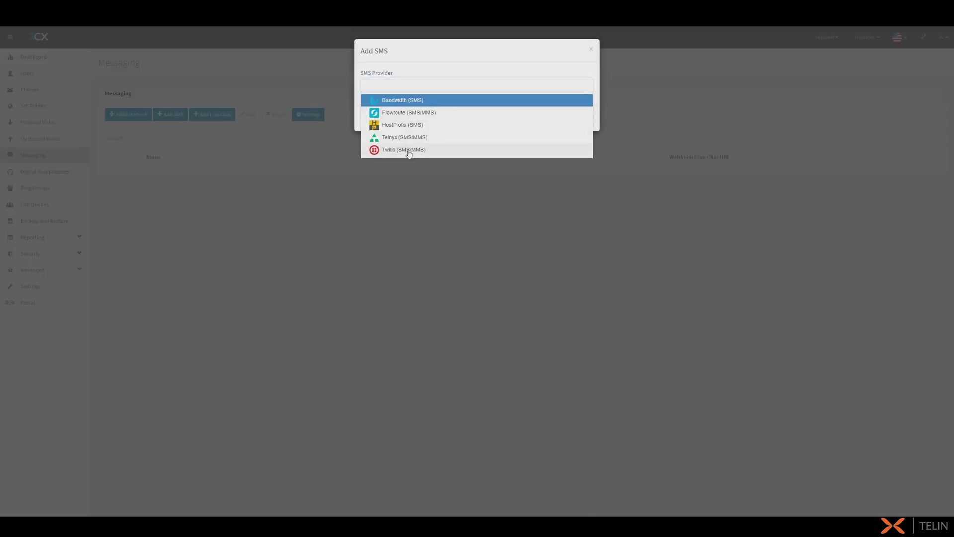
click(425, 149)
click(556, 118)
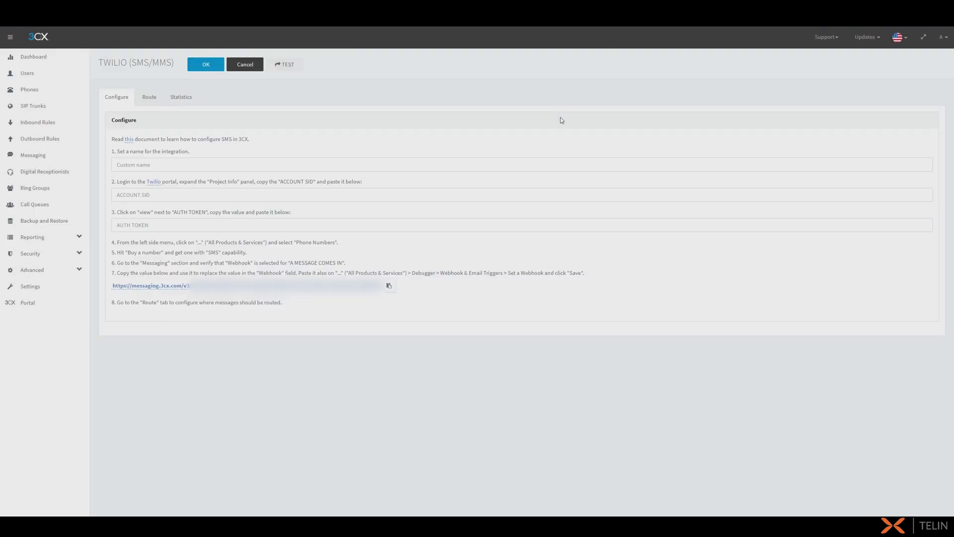
click(179, 164)
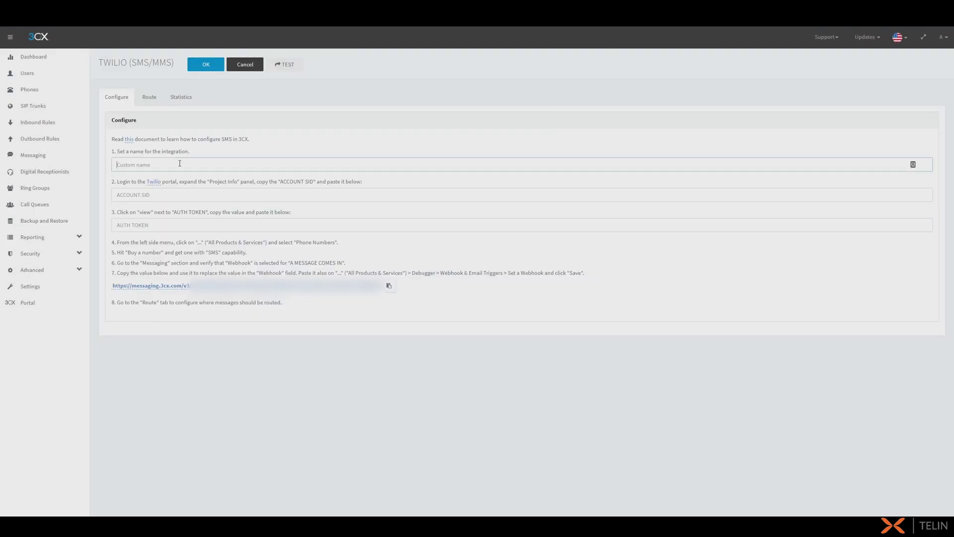
text(Dem)
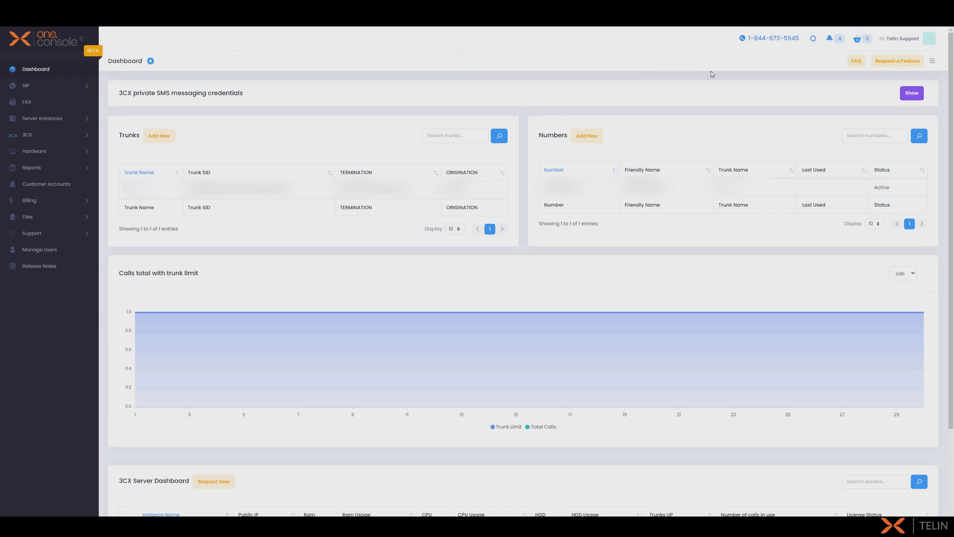
Show the 3CX private SMS messaging credentials and reveal the Account SID value.
click(914, 94)
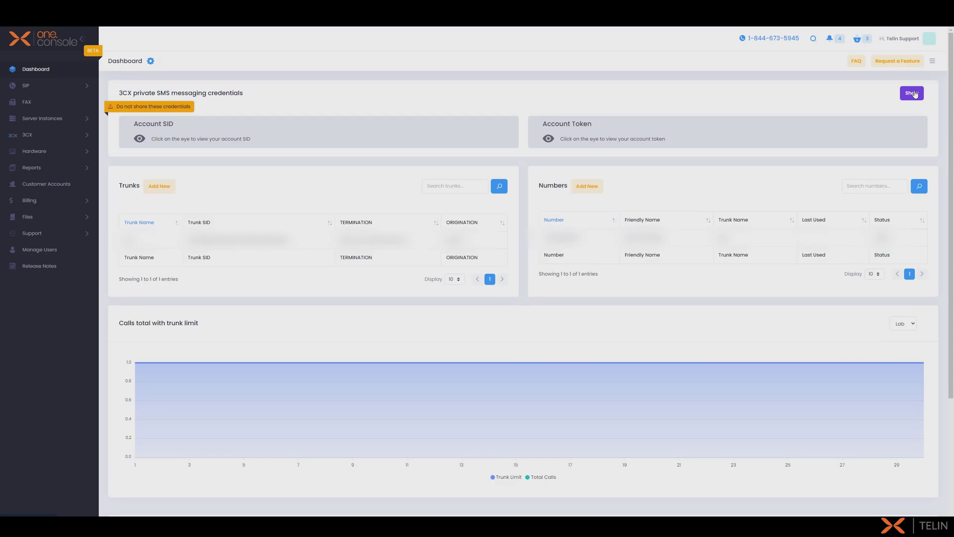
click(139, 139)
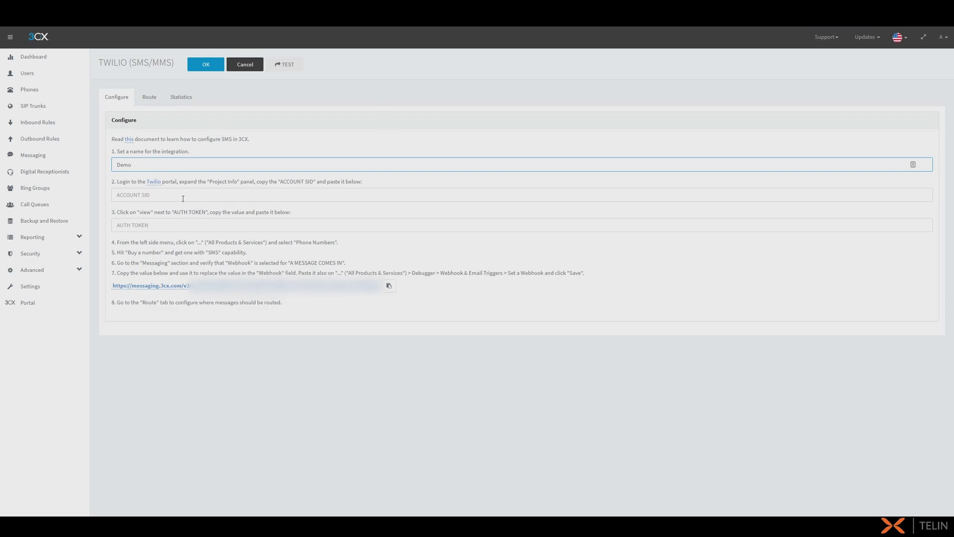
Paste the Account SID and Auth Token into the Demo integration, then copy its webhook URL.
click(183, 196)
key(ctrl+v)
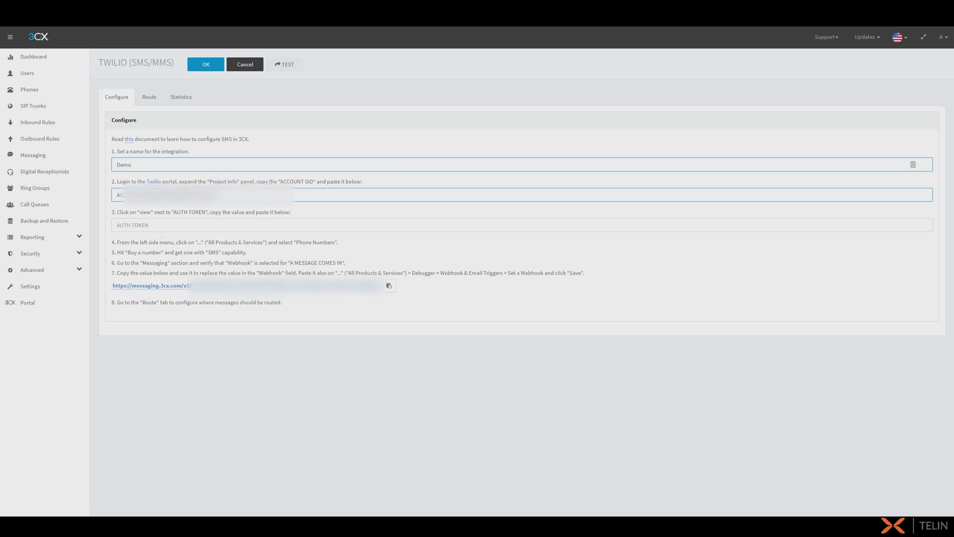
click(163, 226)
key(ctrl+v)
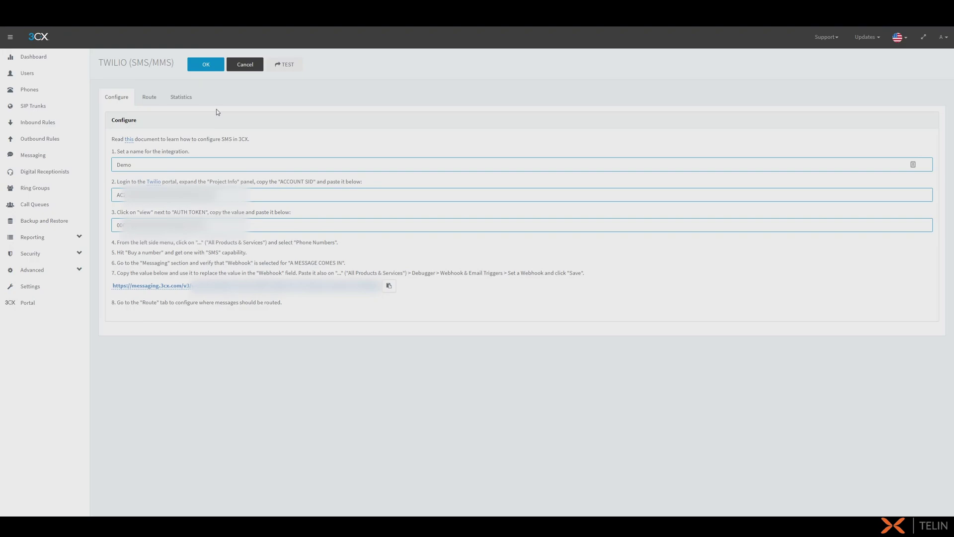
click(390, 286)
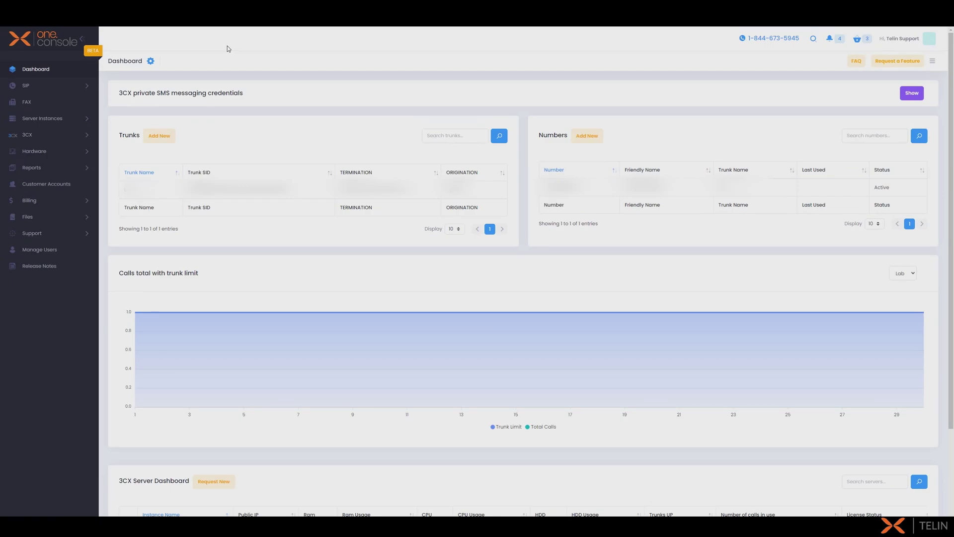
Open the phone number's details from SIP > Phone Numbers via View Number.
click(60, 87)
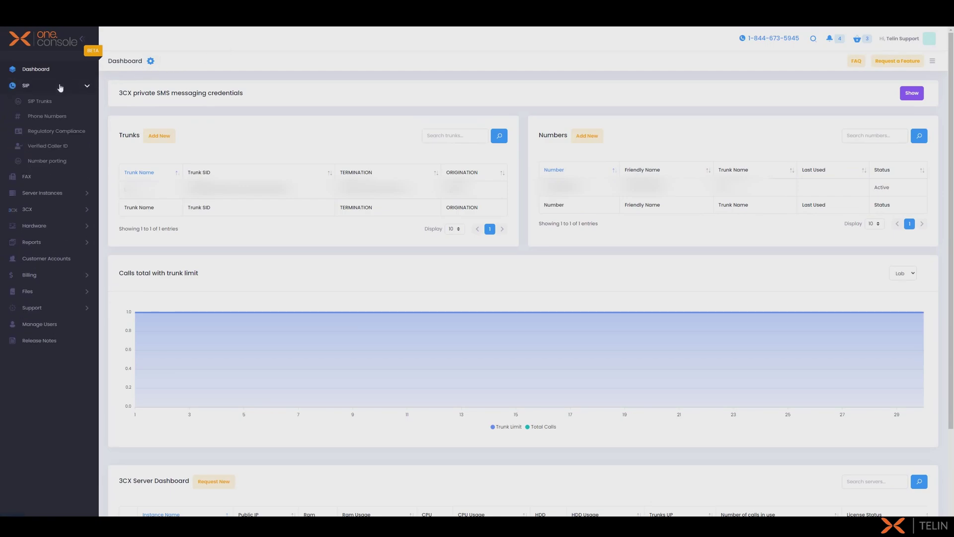
click(56, 116)
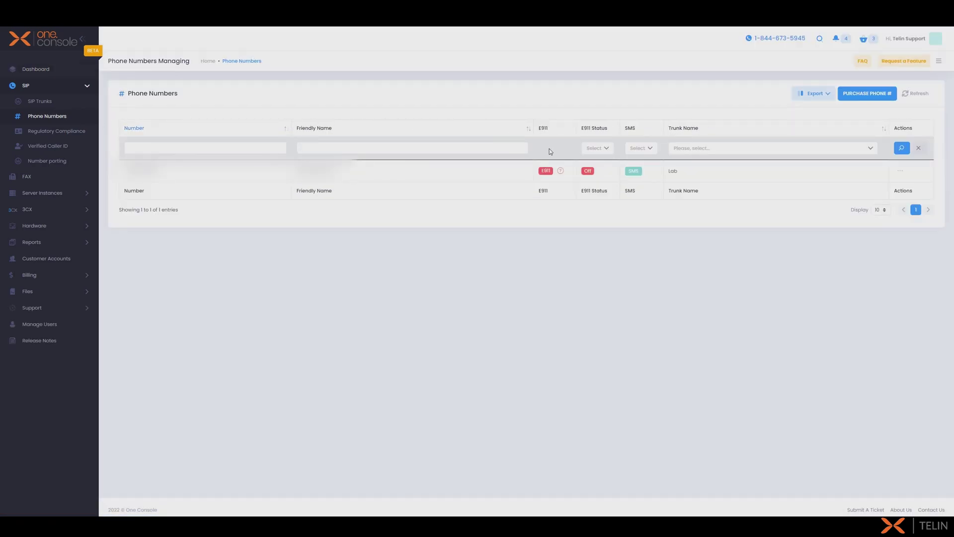
click(901, 171)
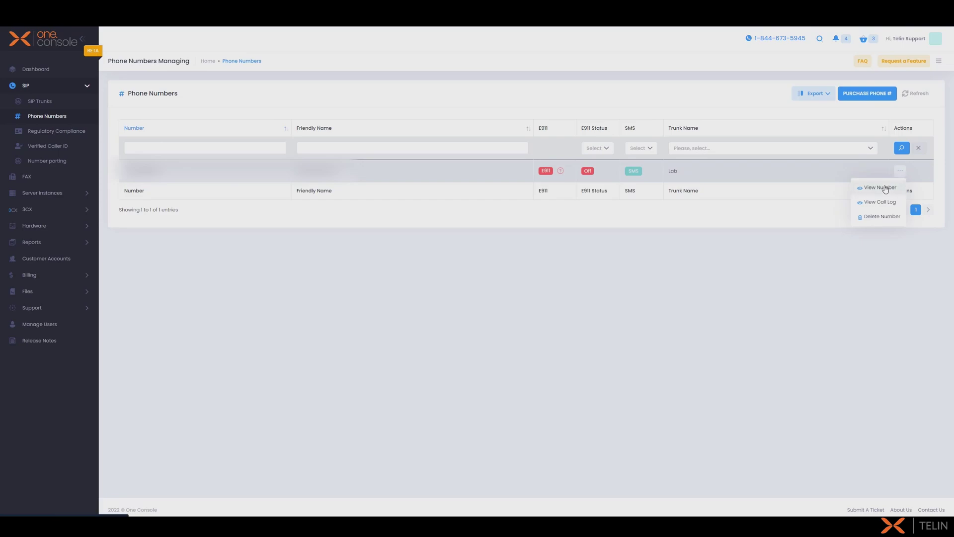
click(883, 187)
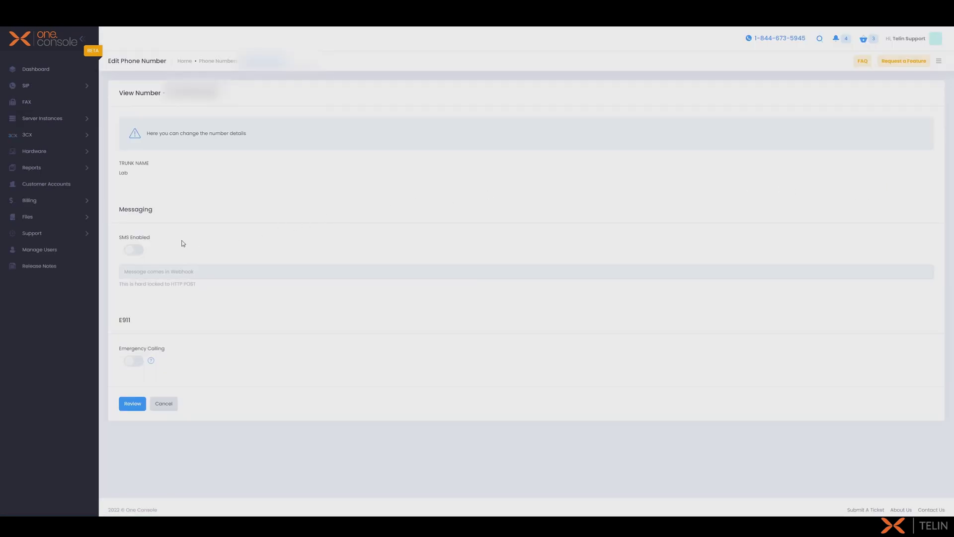
Enable SMS on the number with the 3CX webhook URL and submit the $6.19 change.
click(137, 252)
click(151, 273)
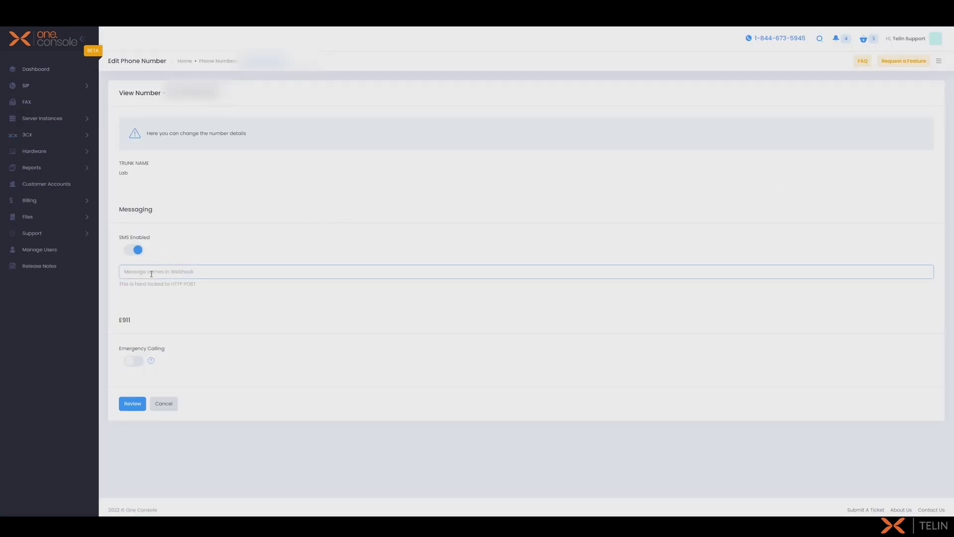
key(ctrl+v)
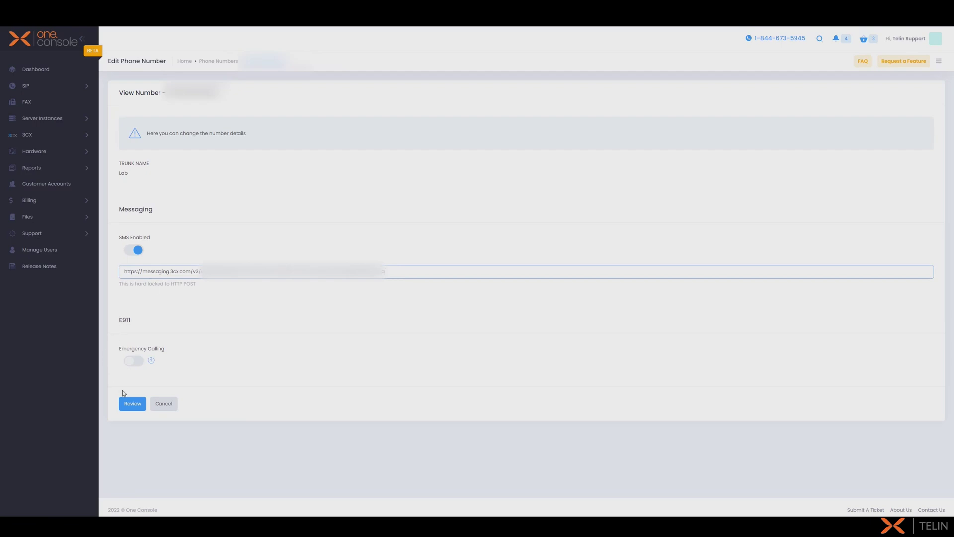
click(132, 404)
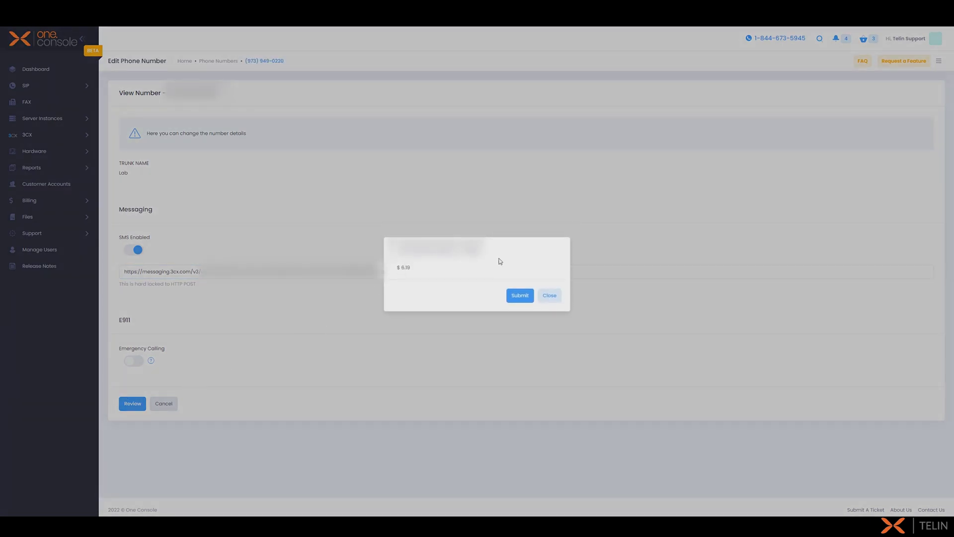
click(520, 296)
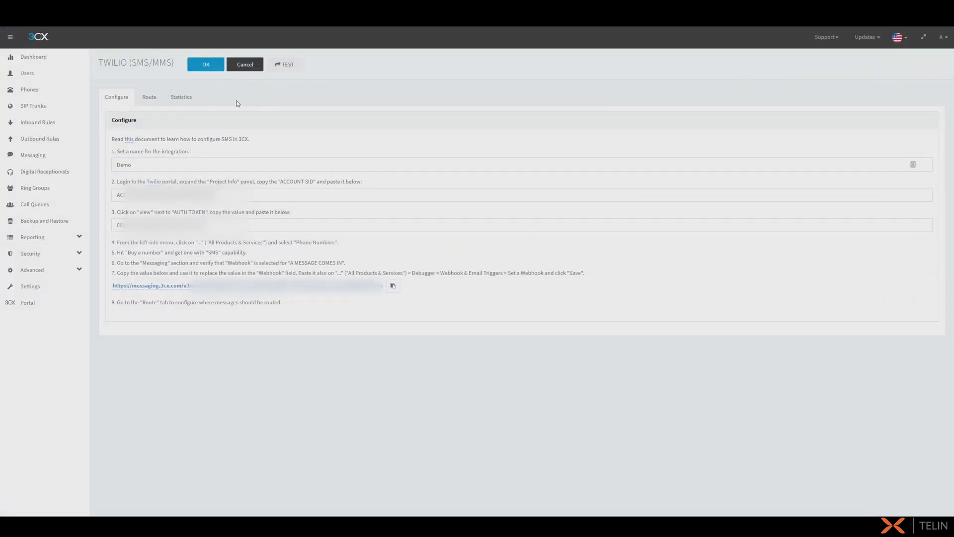
Add a route sending the Twilio number's inbound messages to 102 Demo 1, then save the integration.
click(147, 106)
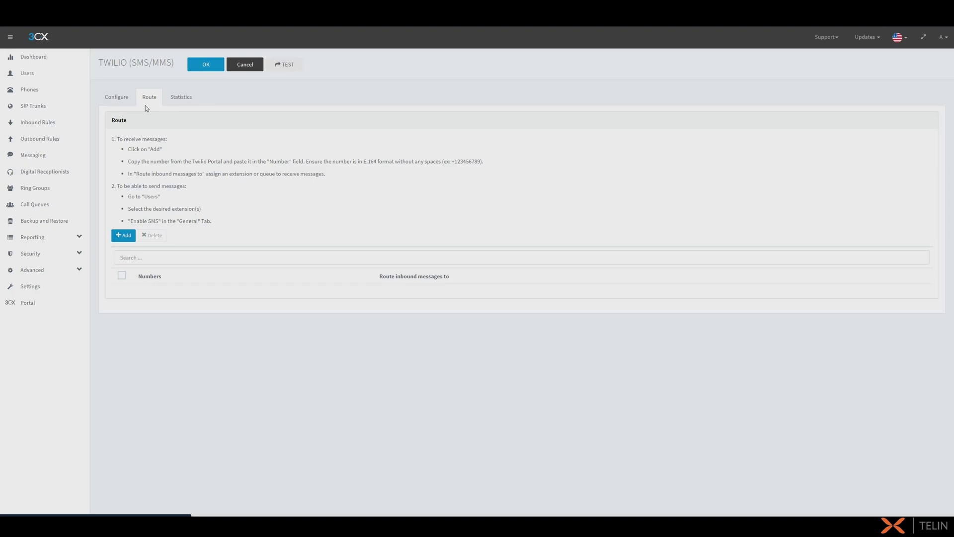
click(120, 235)
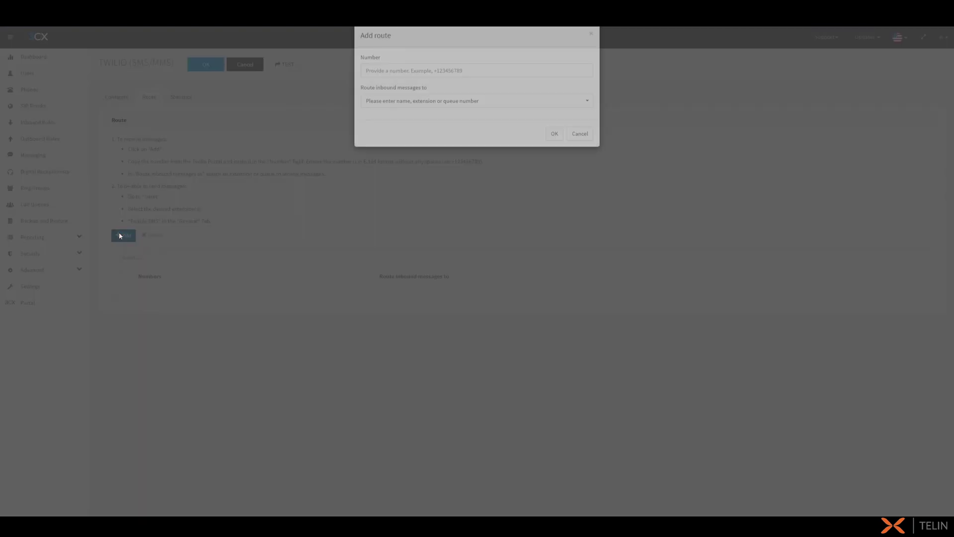
click(377, 89)
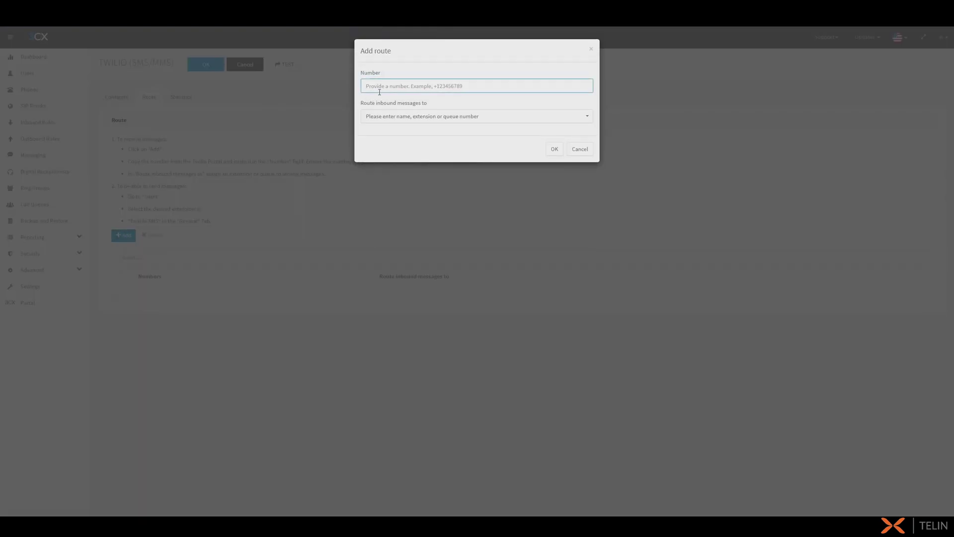
key(ctrl+v)
click(375, 117)
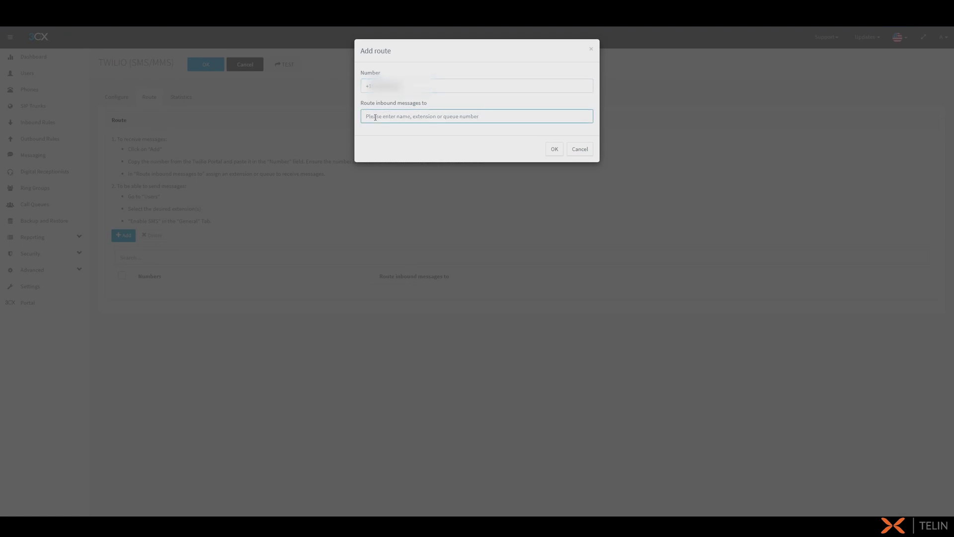
text(demo)
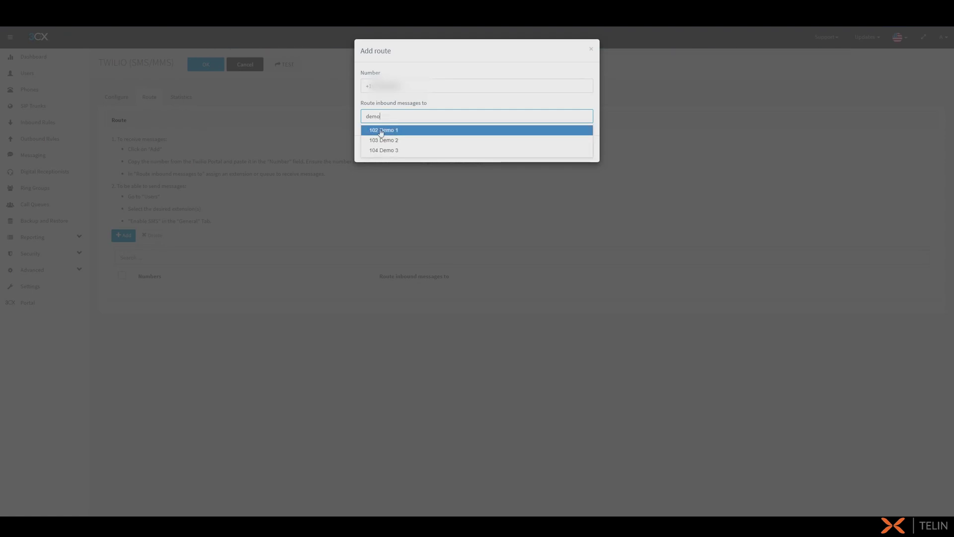
click(381, 131)
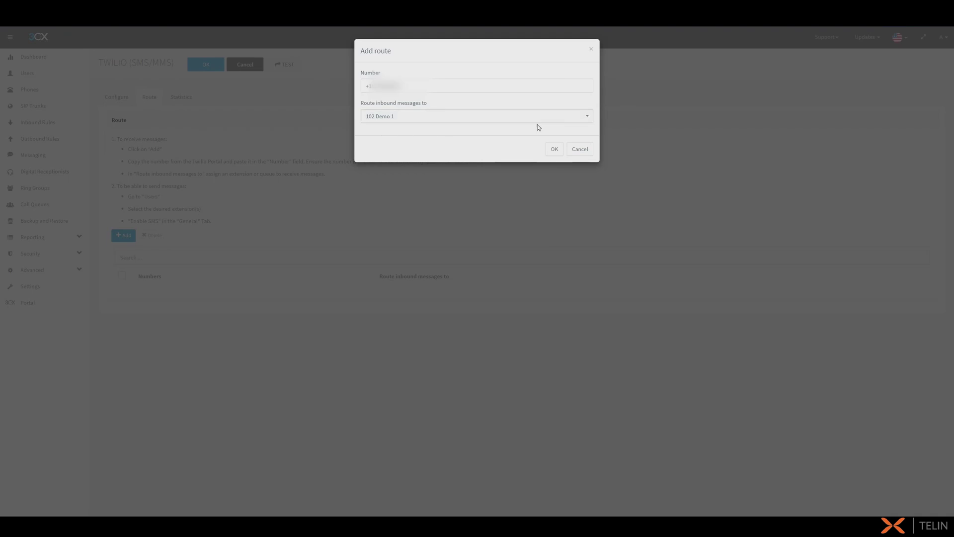
click(554, 149)
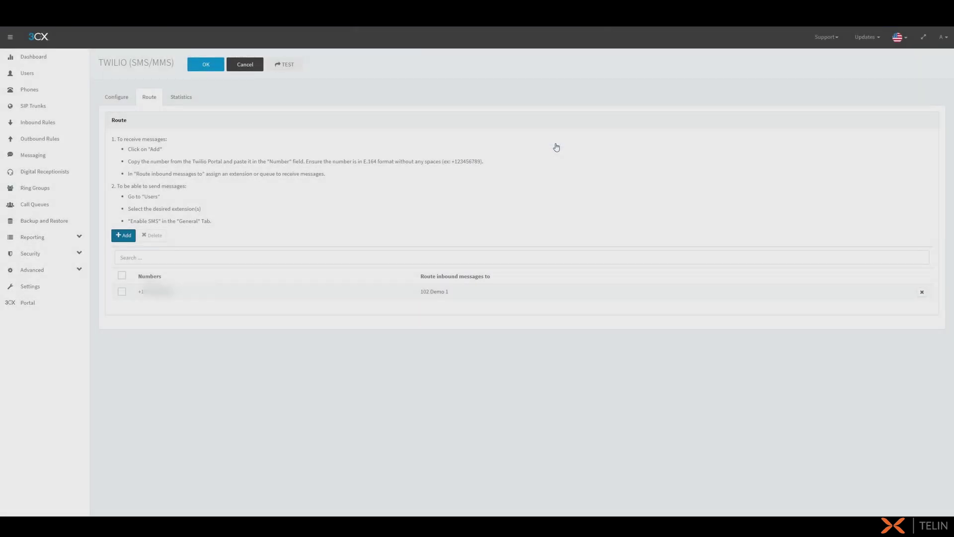
click(206, 64)
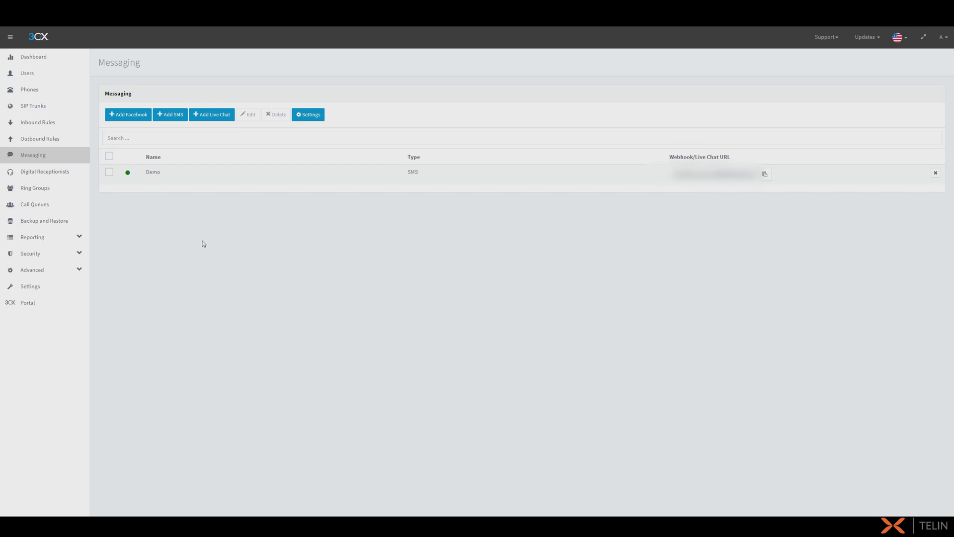
Enable SMS for user 102 Demo 1 with Can send SMS via set to Demo, and save.
click(39, 77)
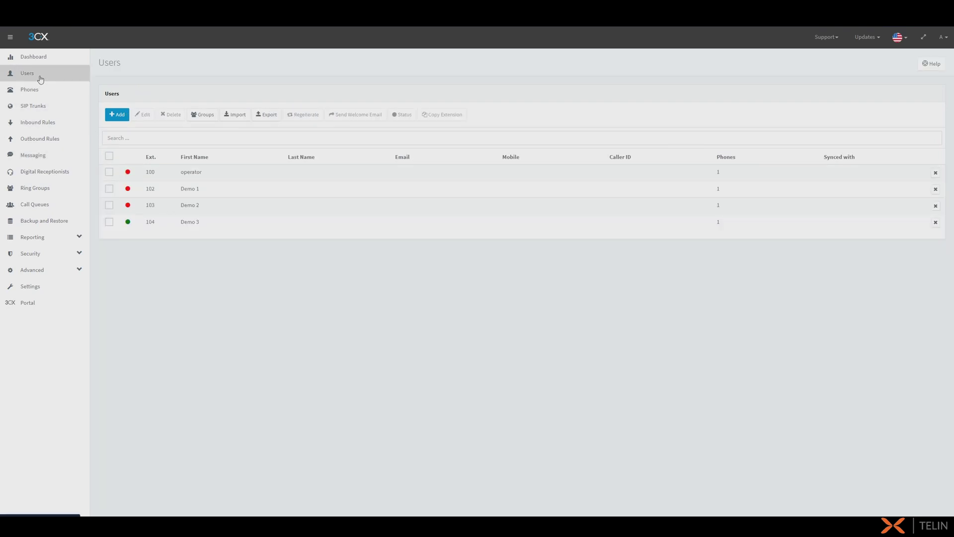
double_click(172, 190)
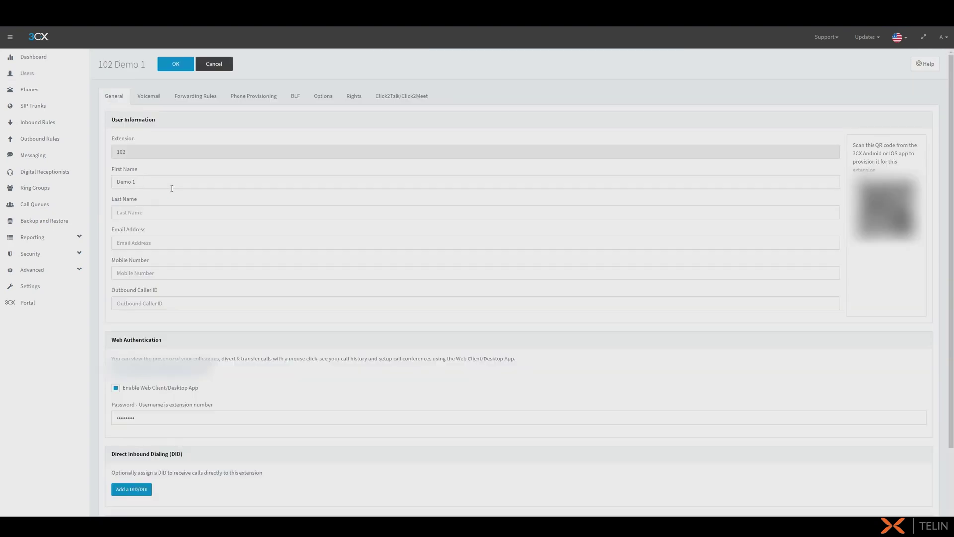
scroll(172, 188, down, 3)
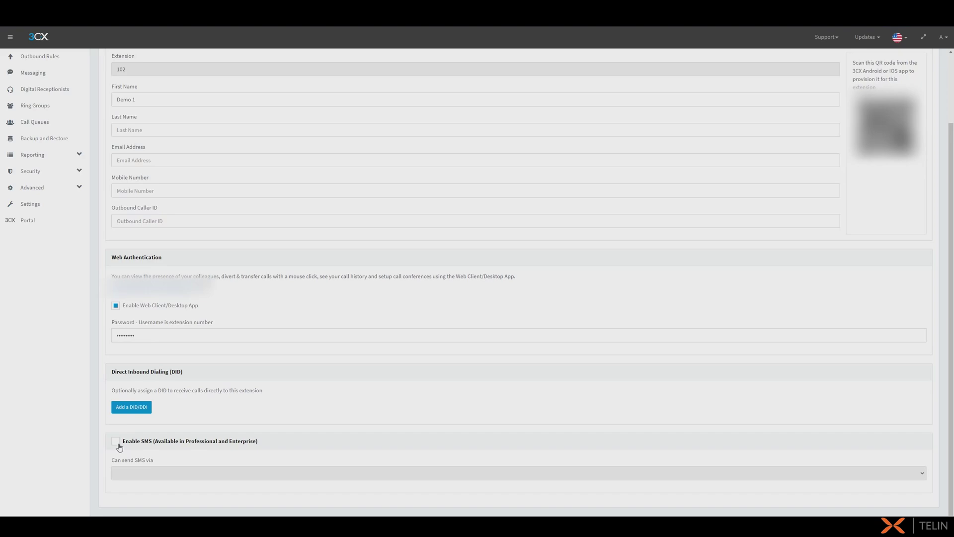
click(120, 447)
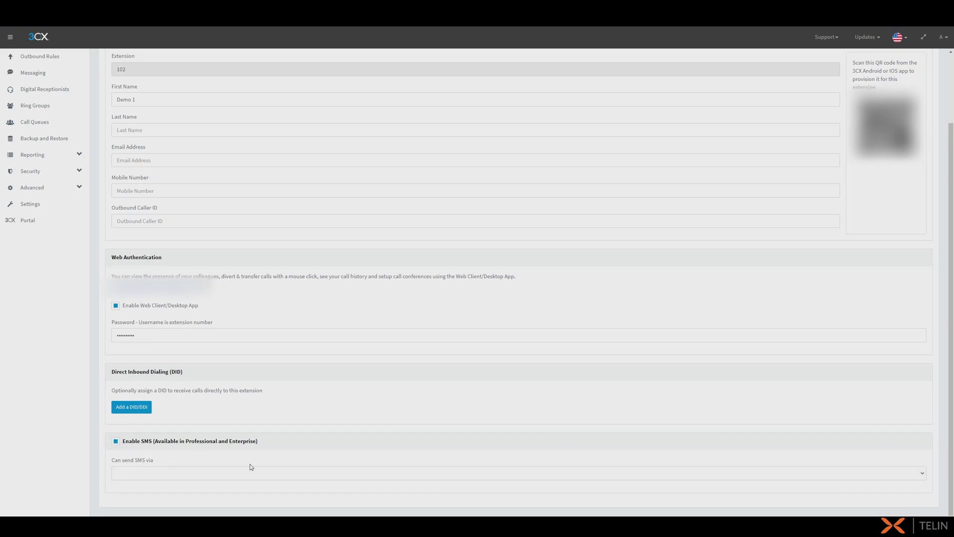
click(220, 472)
click(181, 491)
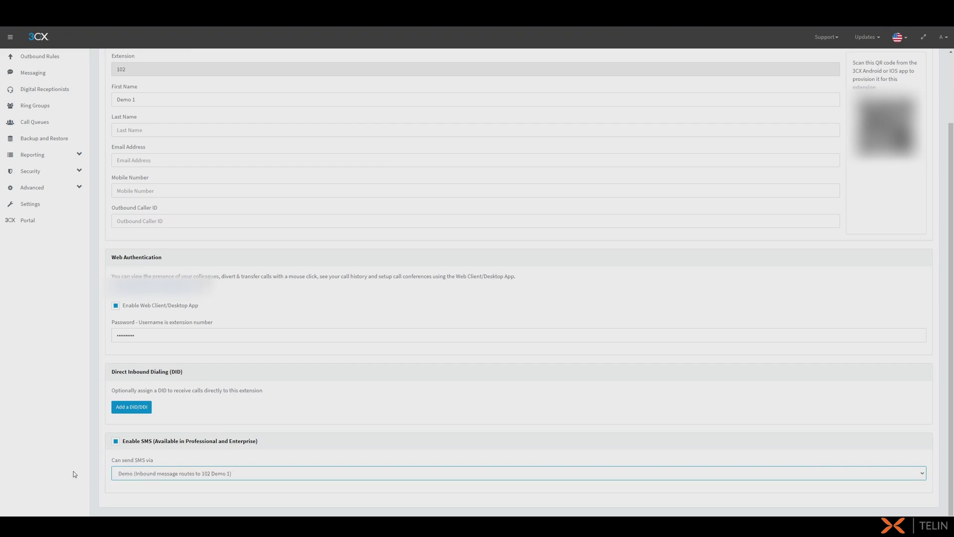
scroll(74, 474, up, 3)
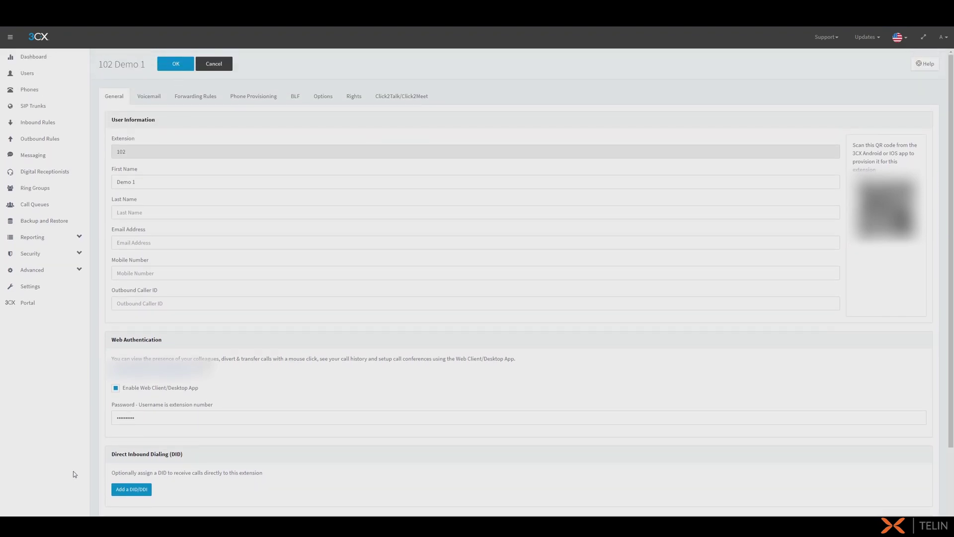
click(174, 64)
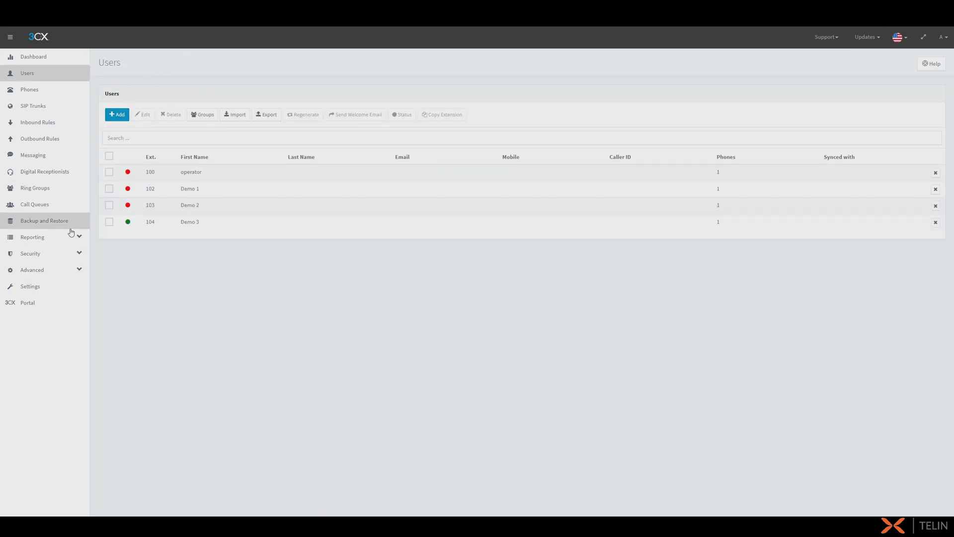
Open the Settings > Options page to check that Allow Chat is enabled.
click(55, 287)
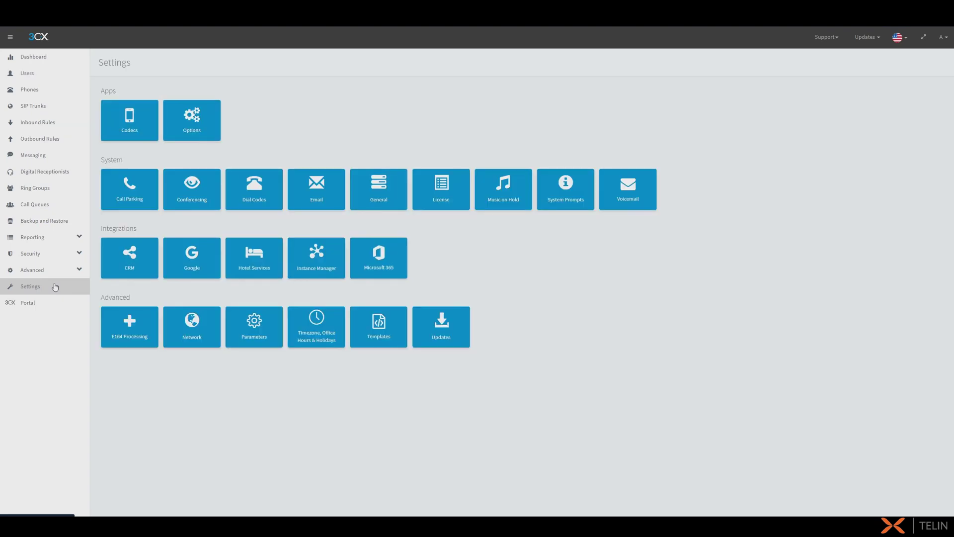
click(189, 124)
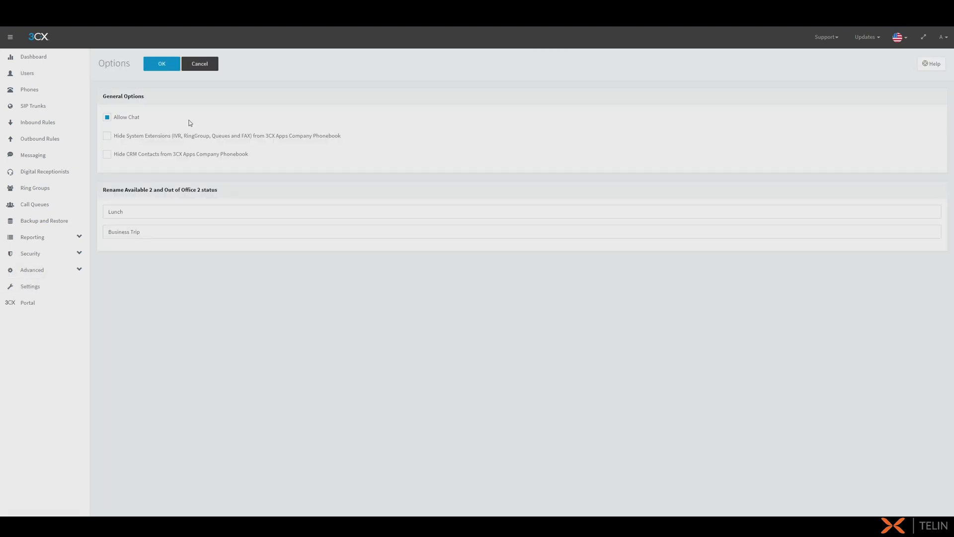